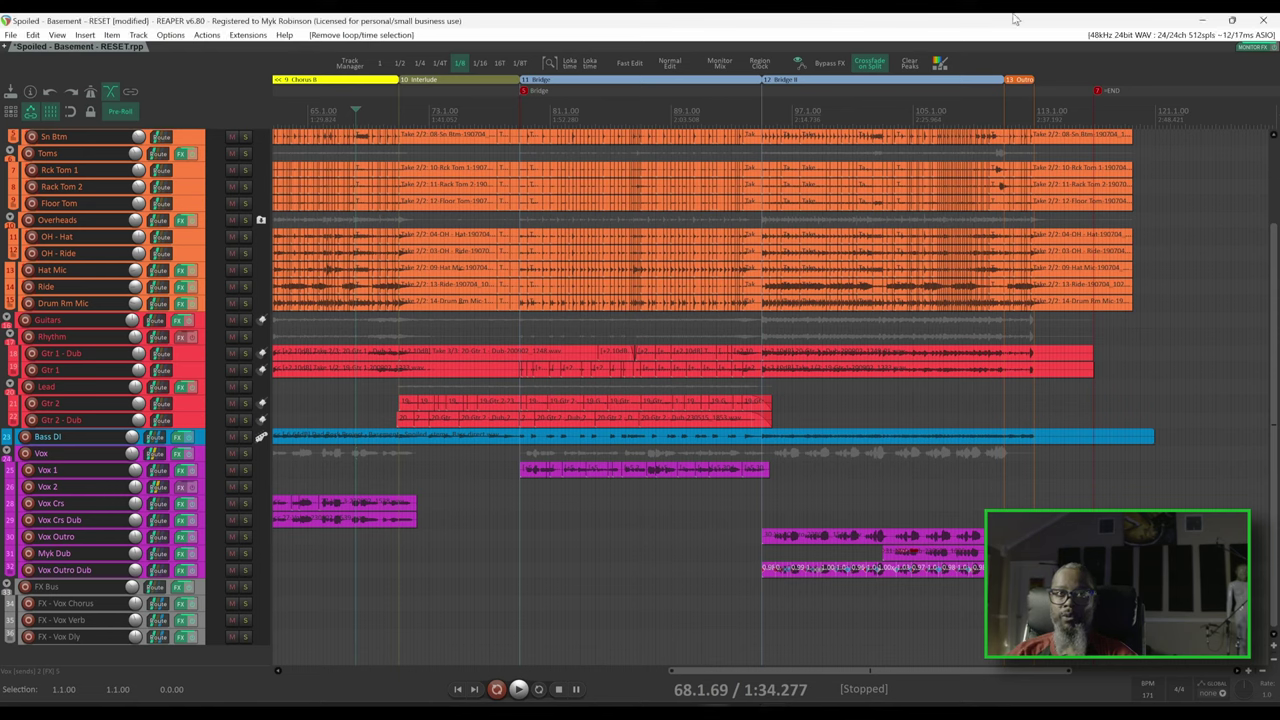
Step: Show the Mixer with Ctrl+M and play the session through to the Bridge section
{"action": "key", "text": "ctrl+m"}
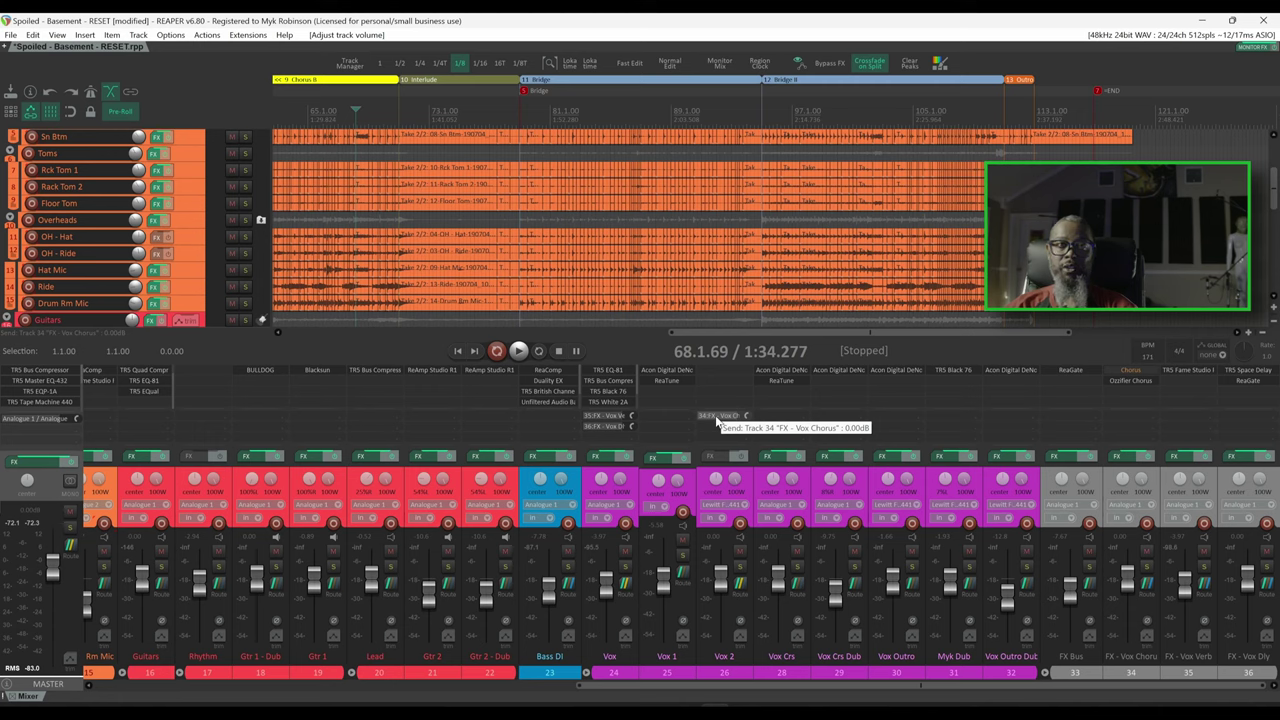
{"action": "key", "text": "space"}
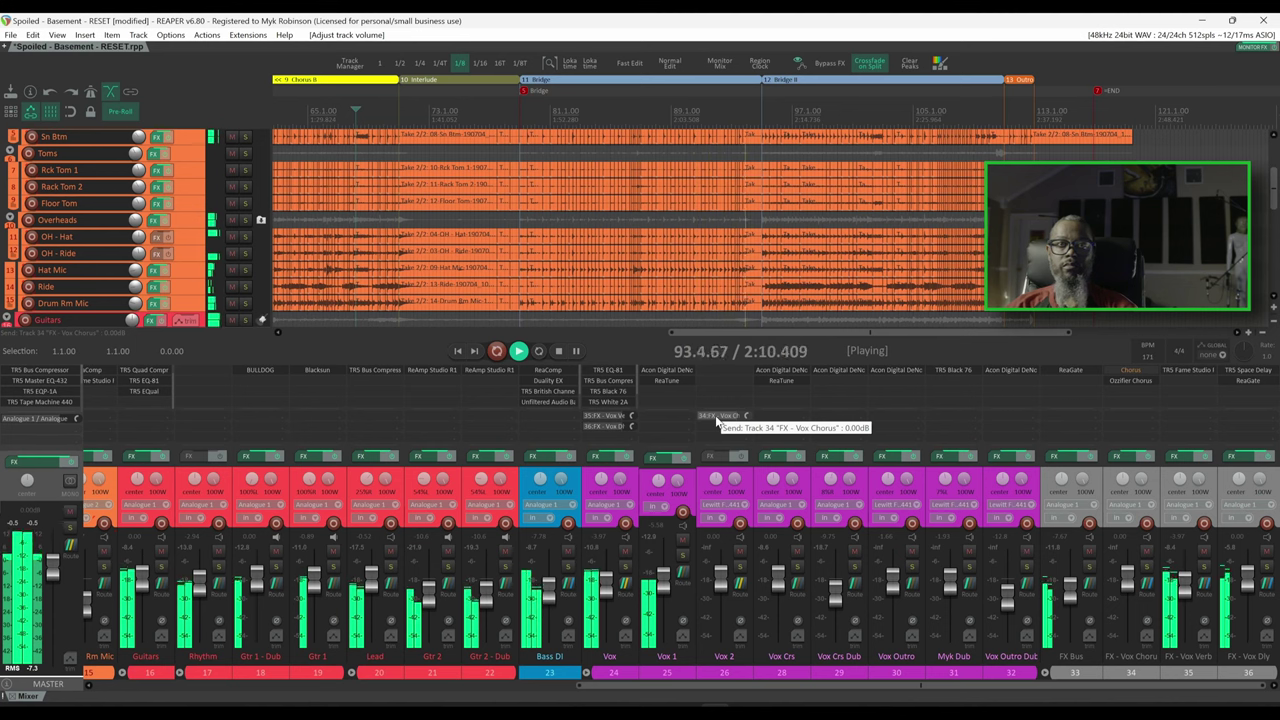
Step: Solo the Vox track and audition it from bar 79, leaving playback stopped
{"action": "key", "text": "space"}
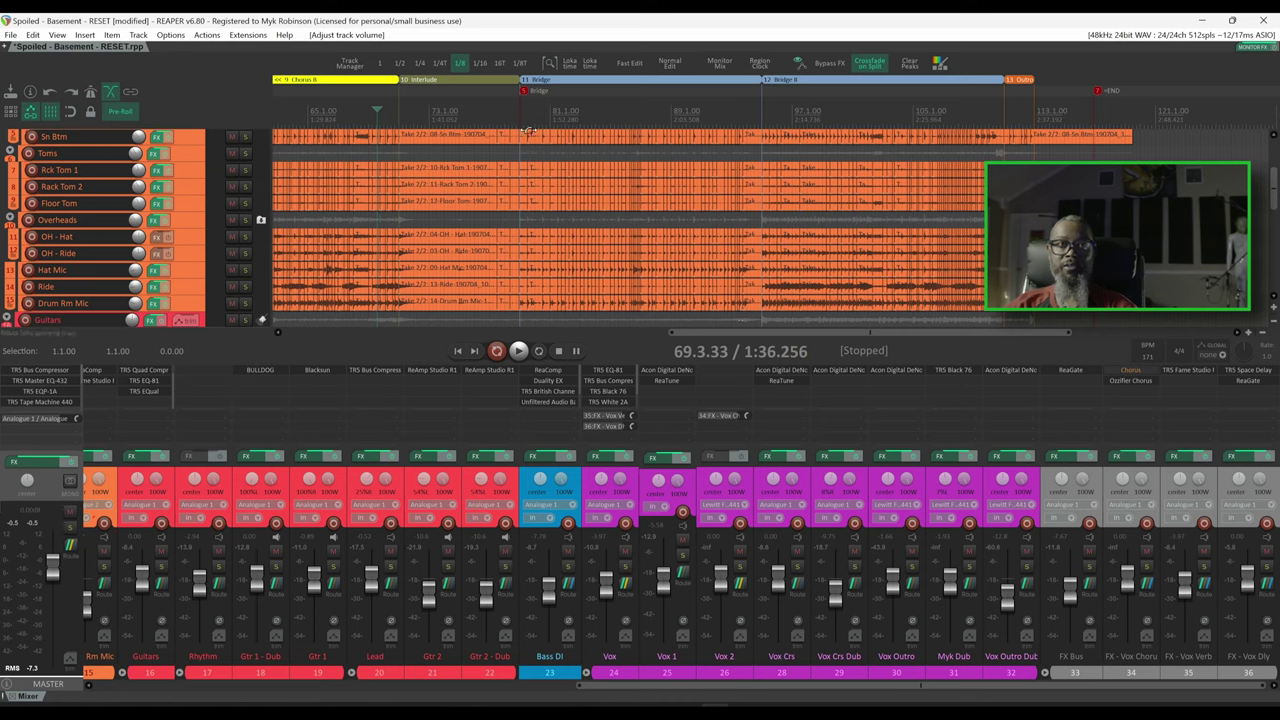
{"action": "left_click", "coordinate": [519, 115]}
{"action": "left_click", "coordinate": [625, 568]}
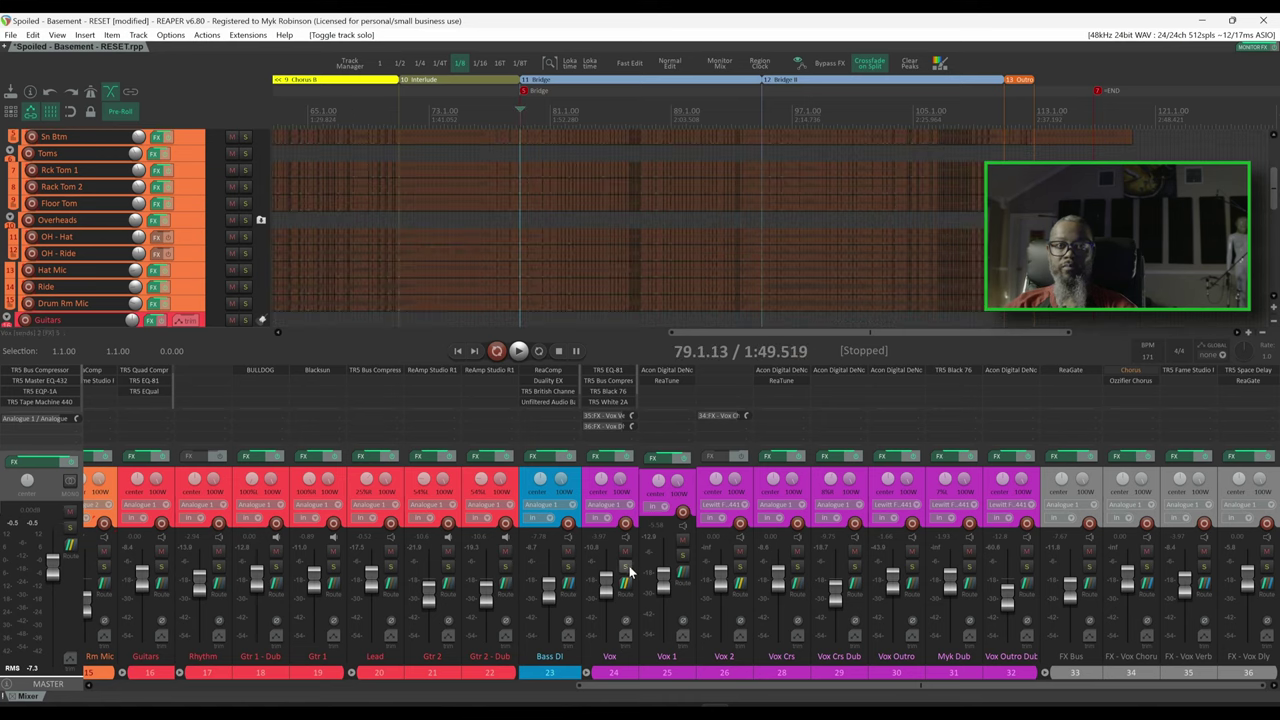
{"action": "key", "text": "space"}
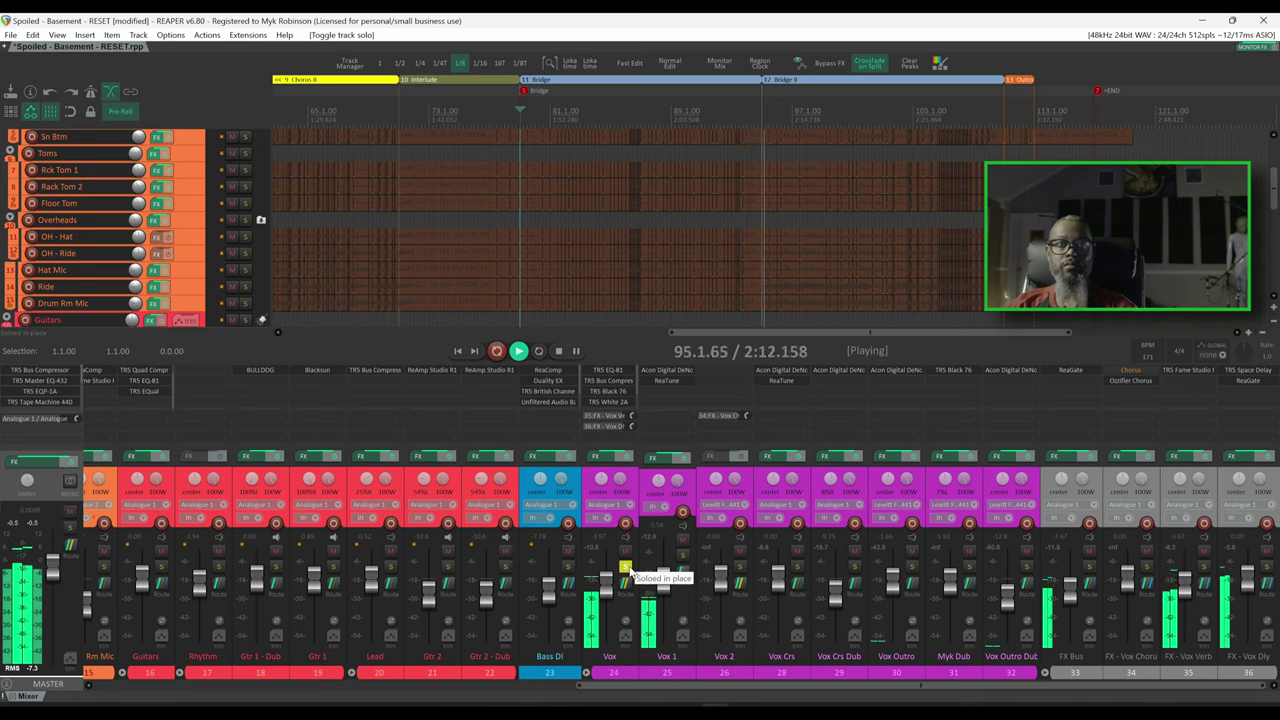
{"action": "key", "text": "space"}
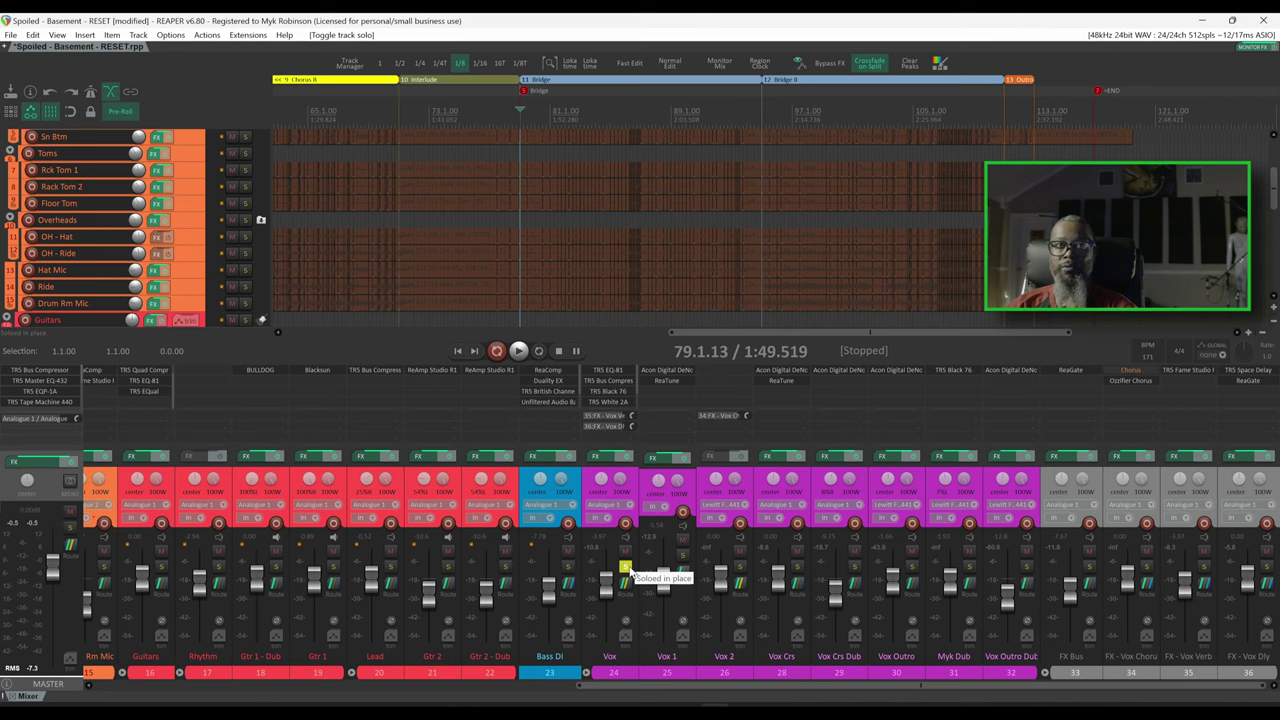
Step: Insert ReaComp on track 33 'FX Bus' via the 'reac' filter and centre its window
{"action": "left_click", "coordinate": [1072, 383]}
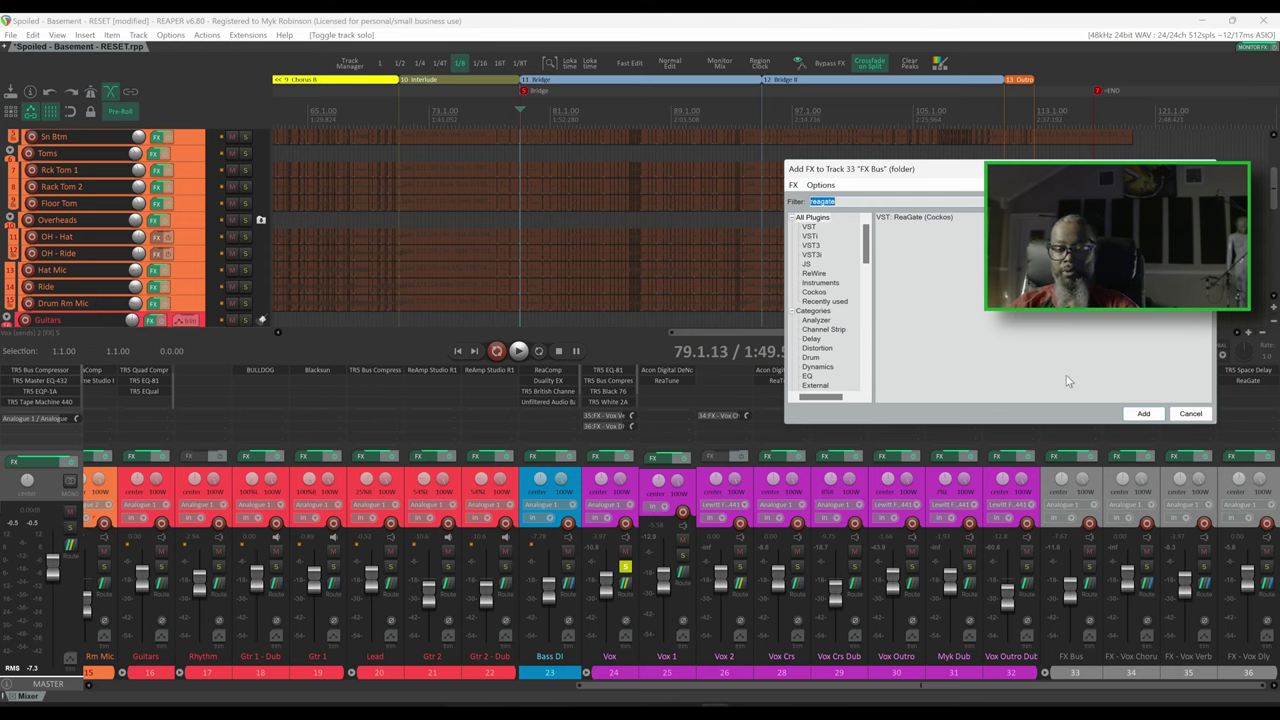
{"action": "type", "text": "reacomp"}
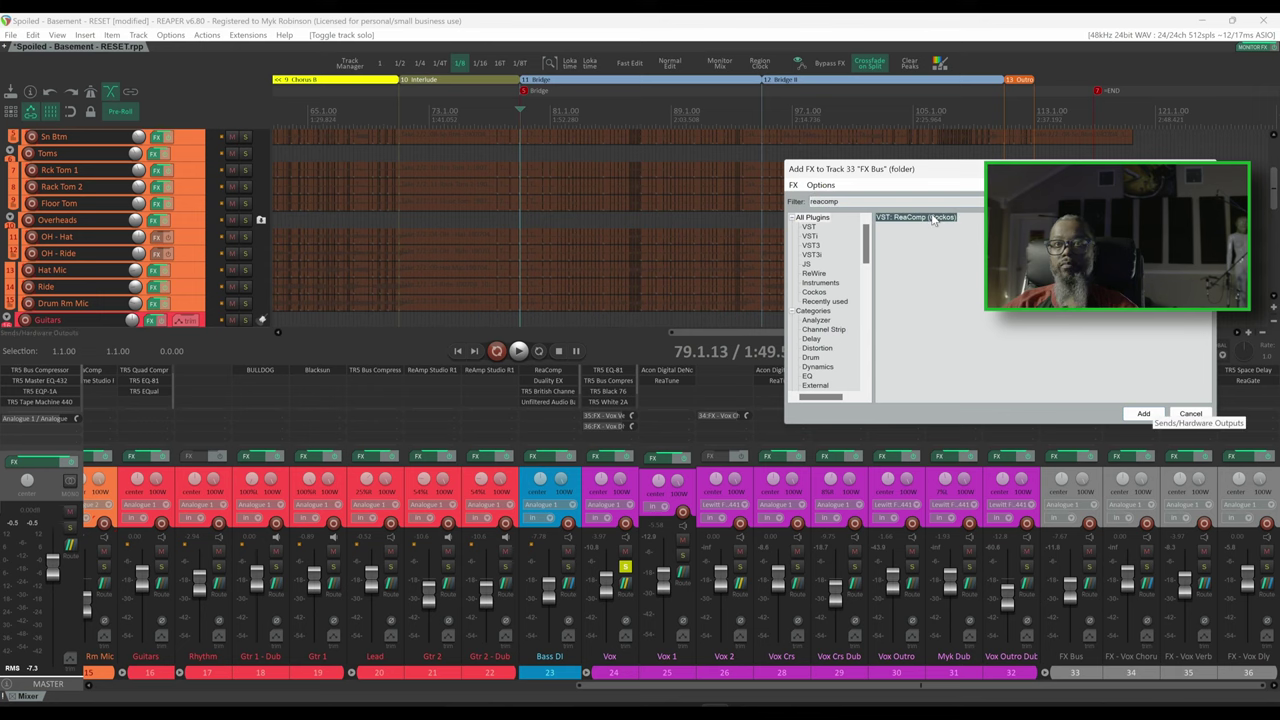
{"action": "double_click", "coordinate": [931, 216]}
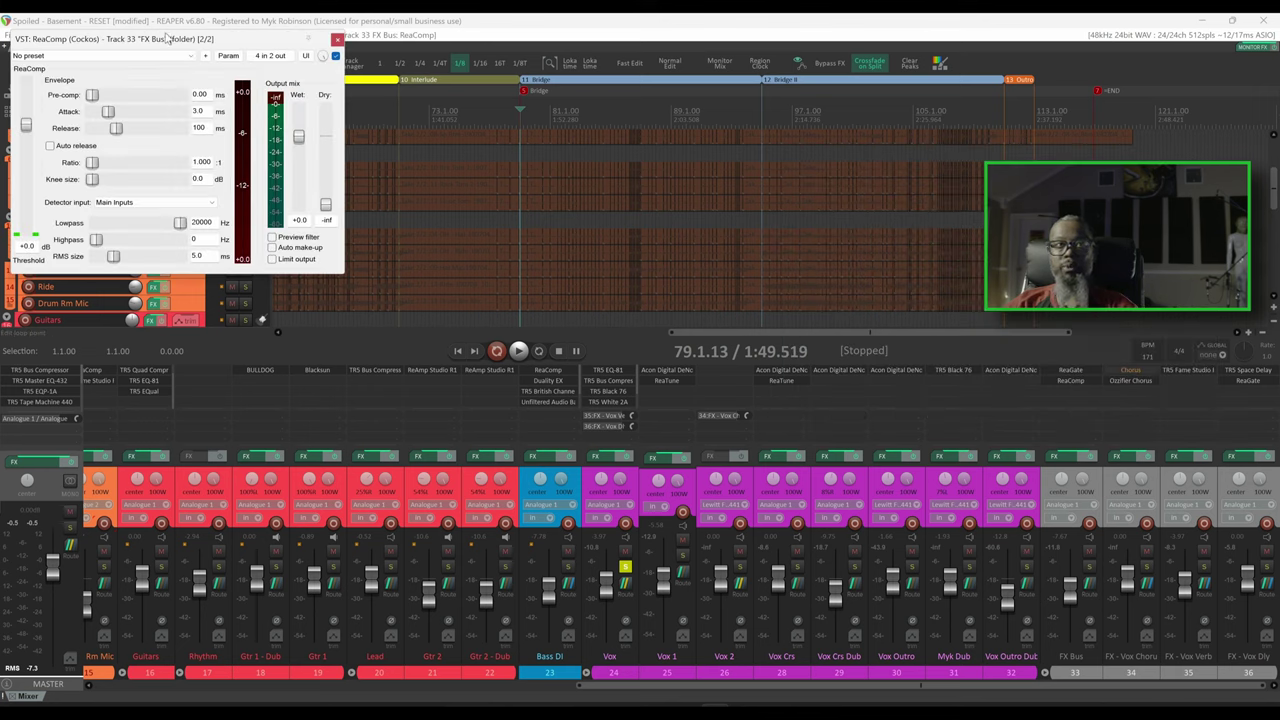
{"action": "left_click_drag", "start_coordinate": [166, 38], "coordinate": [686, 181]}
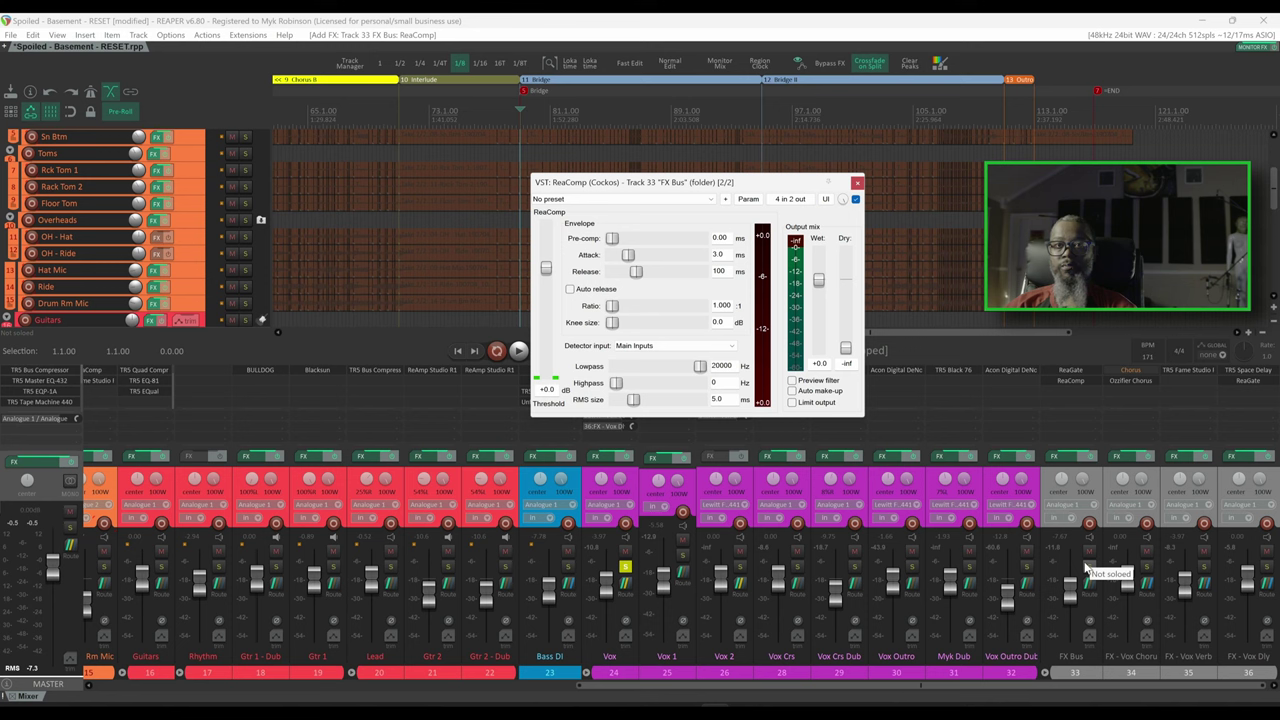
{"action": "left_click", "coordinate": [735, 346]}
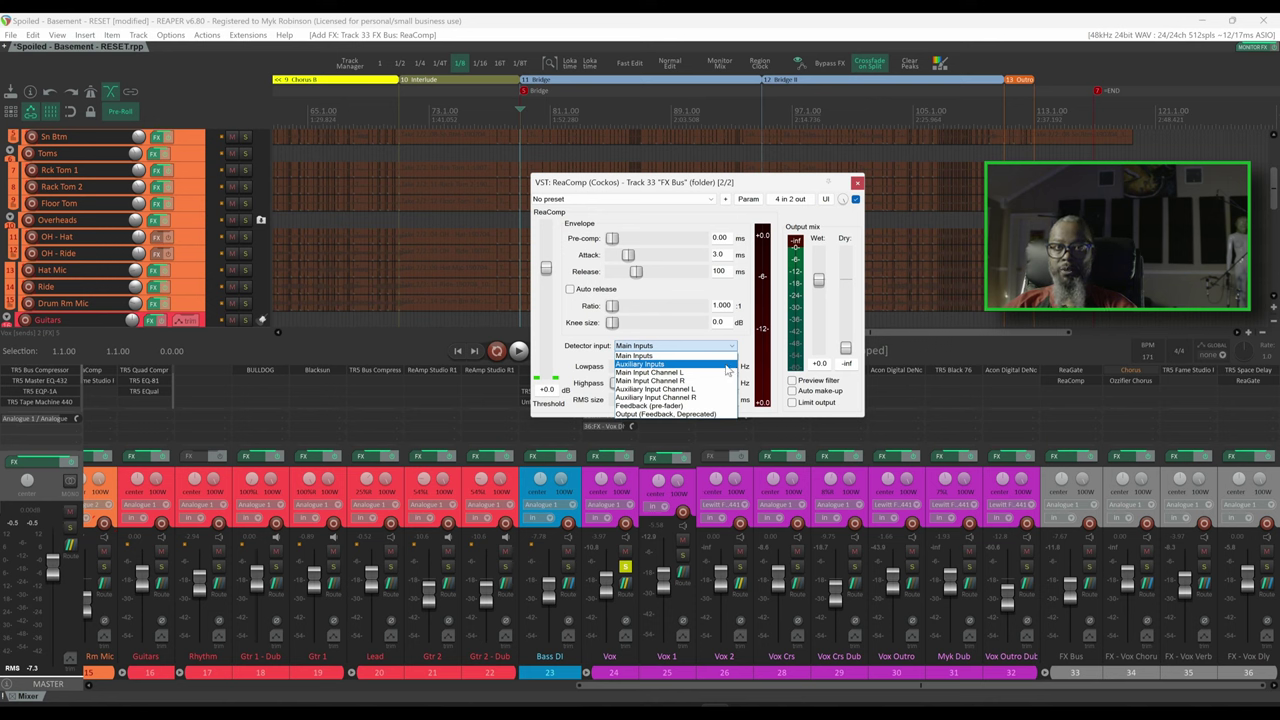
{"action": "left_click", "coordinate": [640, 355]}
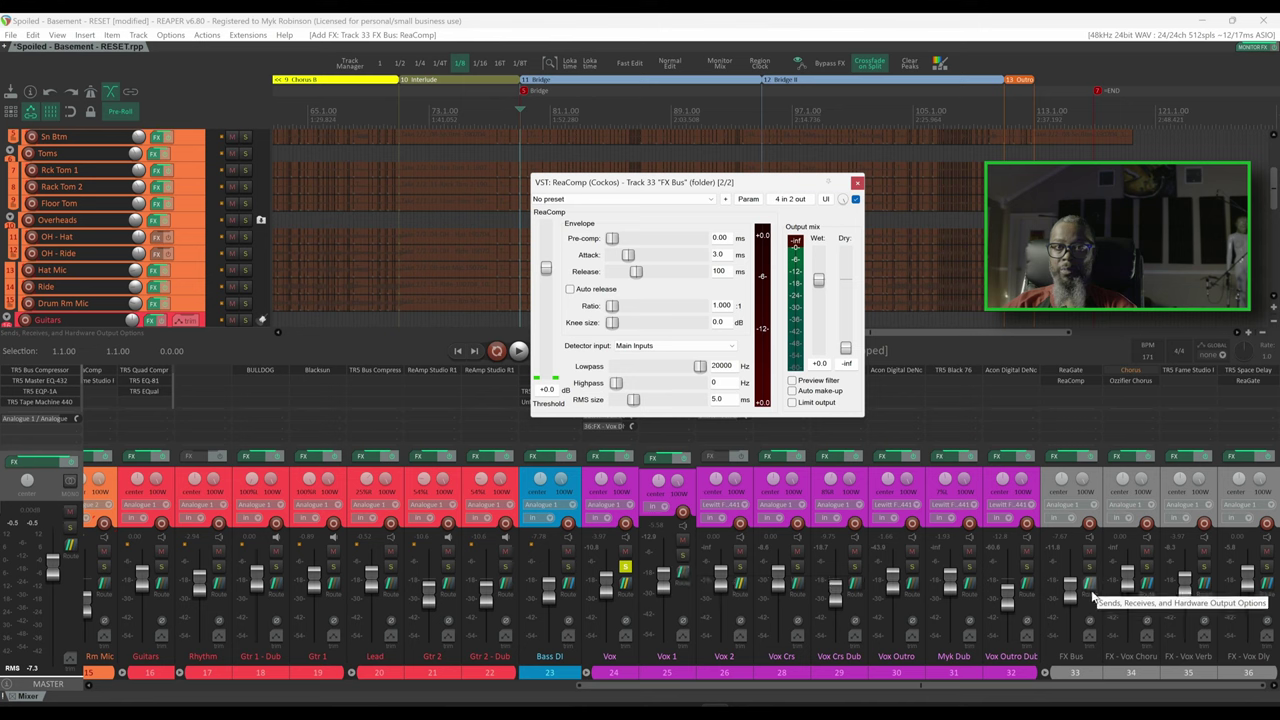
{"action": "left_click_drag", "start_coordinate": [684, 572], "coordinate": [1095, 586]}
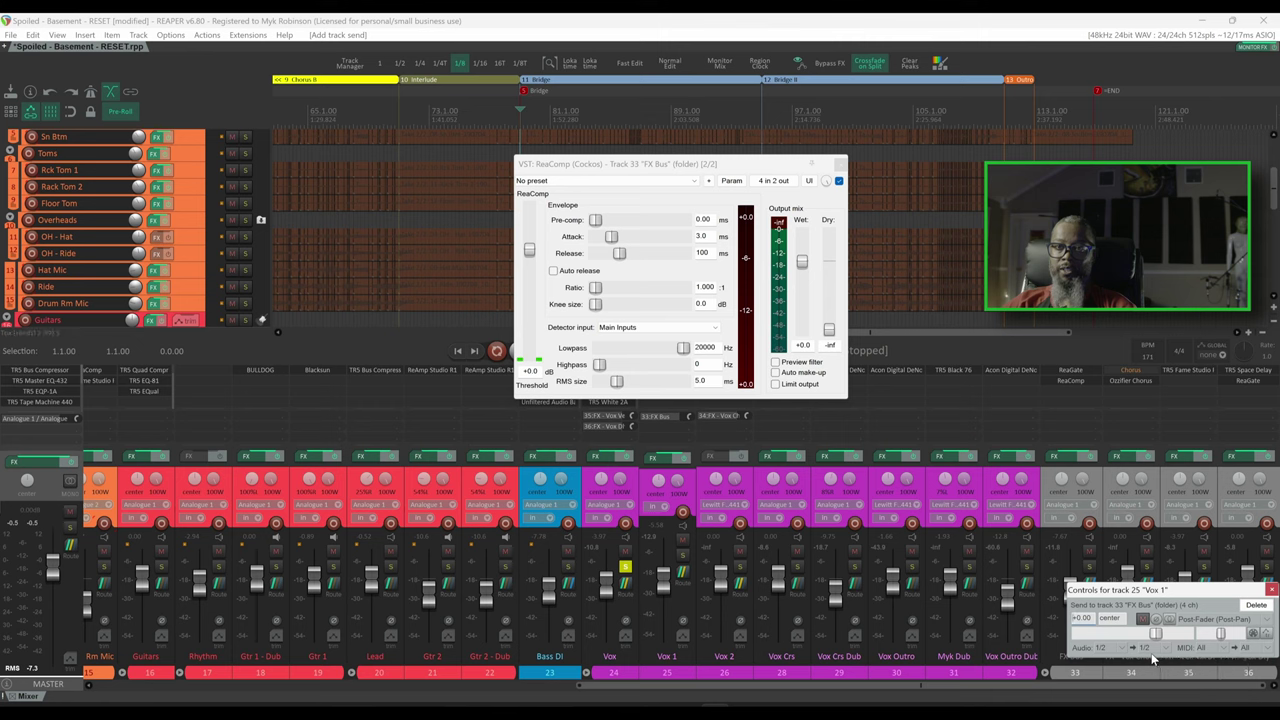
Step: Replace the Vox 1 send to FX Bus with one targeting destination channels 3/4
{"action": "left_click", "coordinate": [1256, 605]}
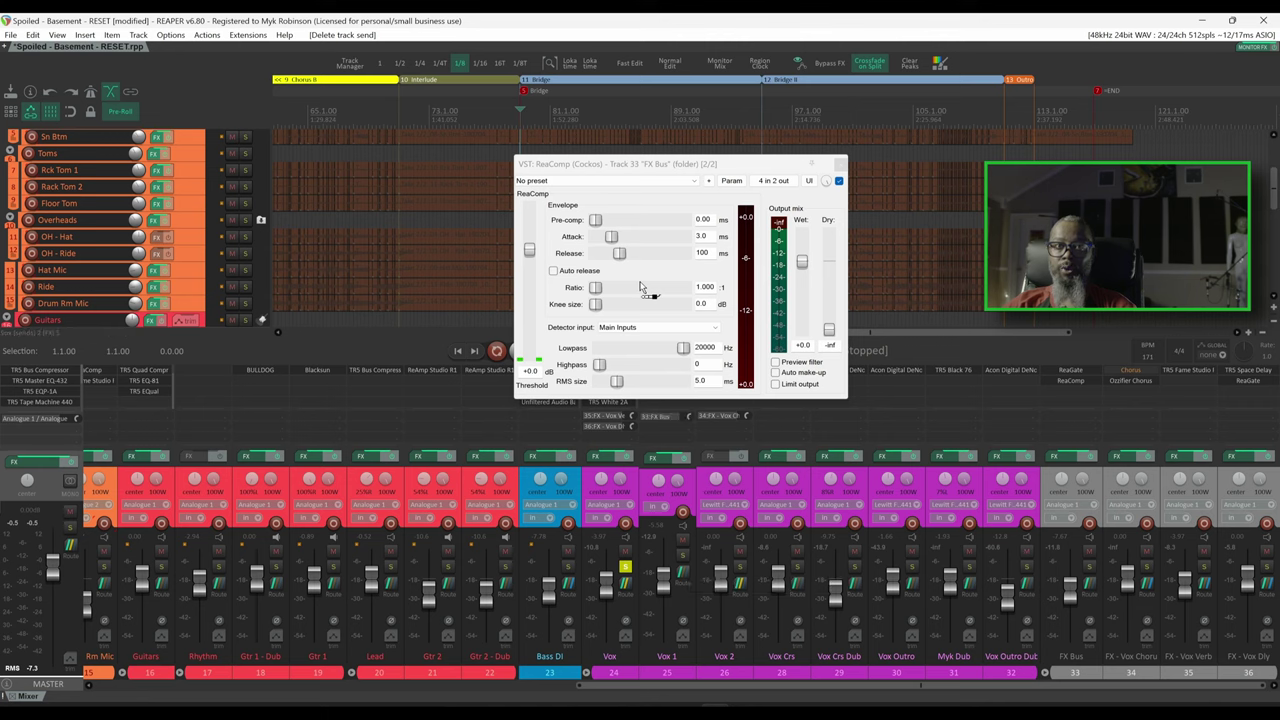
{"action": "left_click_drag", "start_coordinate": [641, 287], "coordinate": [641, 289]}
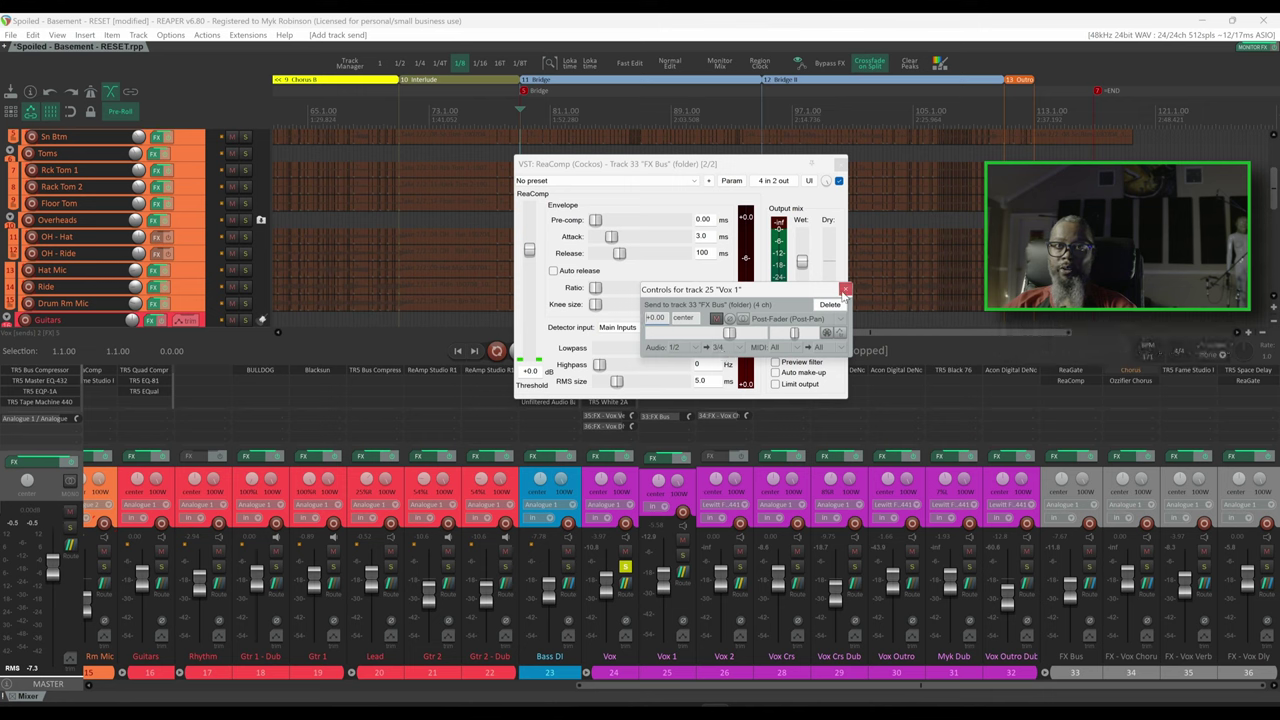
{"action": "left_click", "coordinate": [845, 289]}
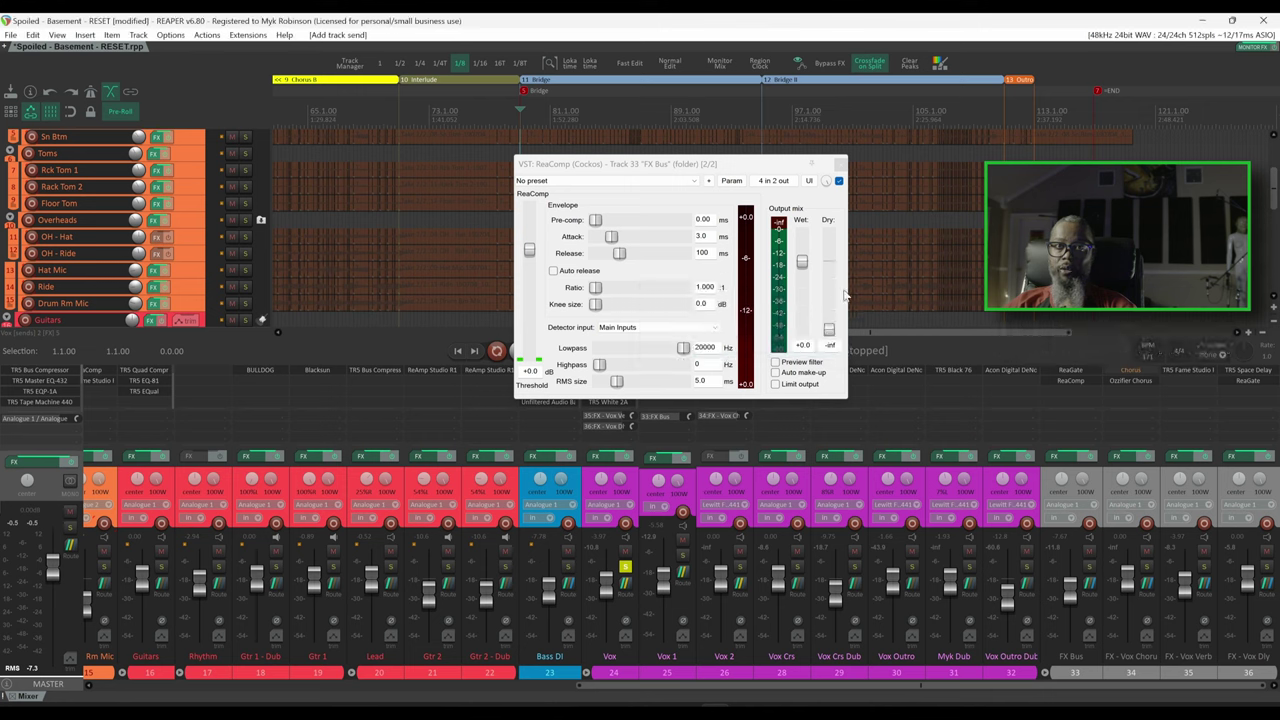
Step: Set ReaComp's Detector input to Auxiliary Inputs and start playback
{"action": "left_click", "coordinate": [631, 329]}
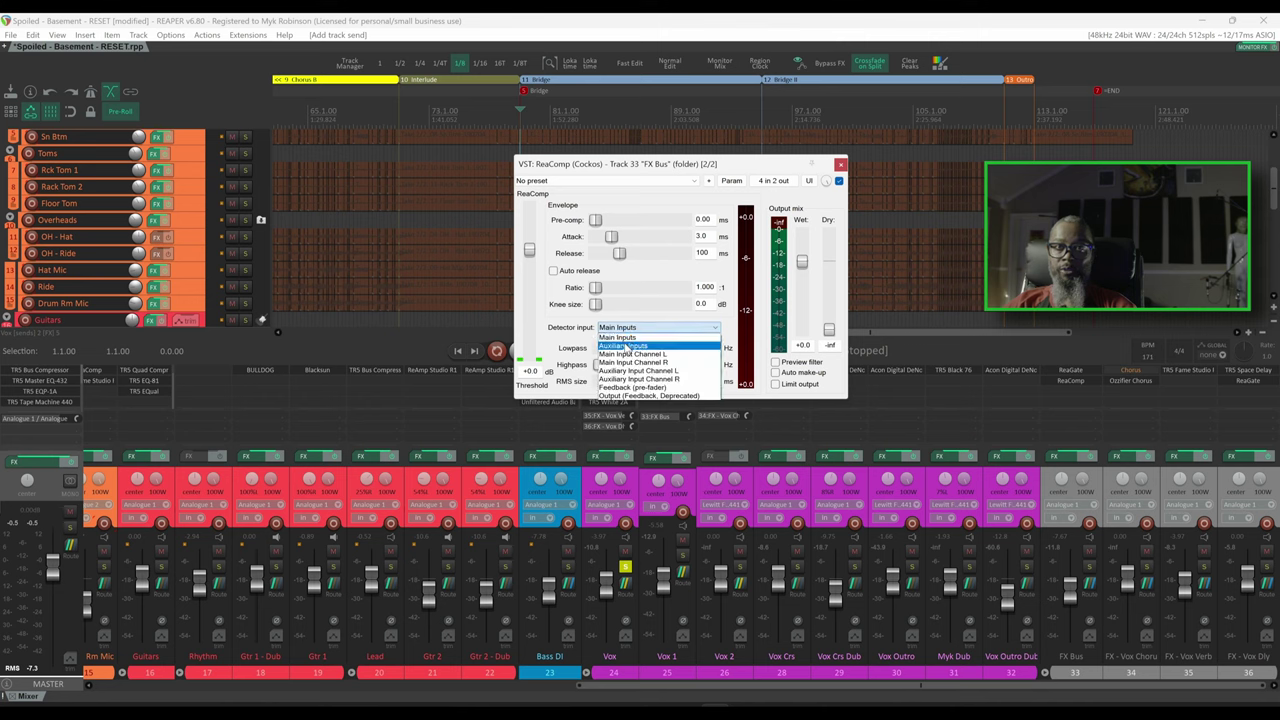
{"action": "left_click", "coordinate": [625, 346]}
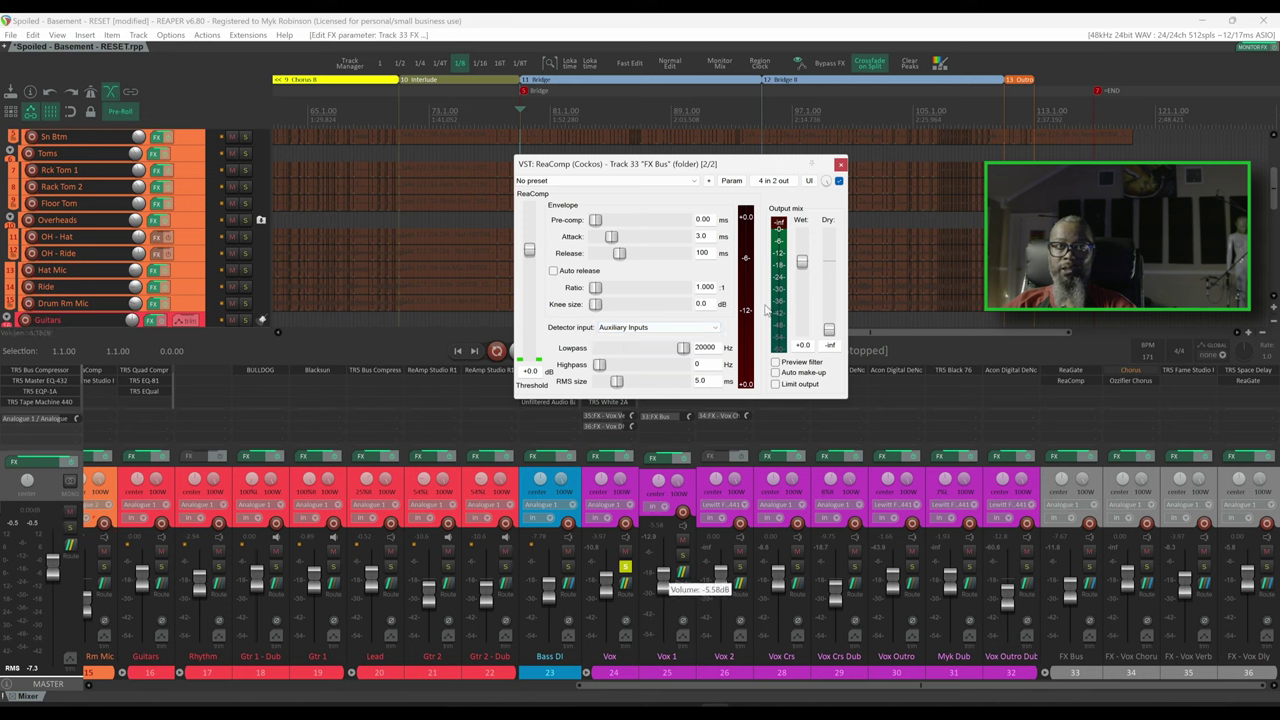
{"action": "key", "text": "space"}
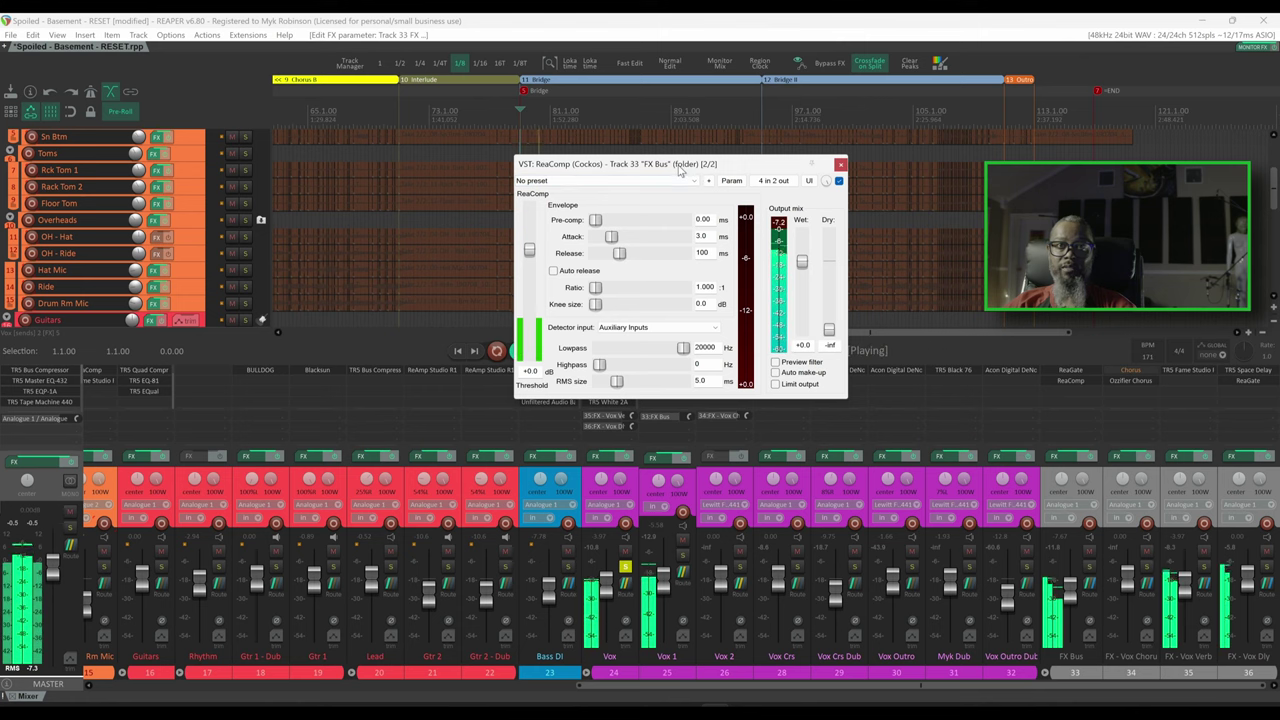
Step: Listen to the FX Bus with ReaComp at its default 1.000:1 ratio, then stop
{"action": "key", "text": "space"}
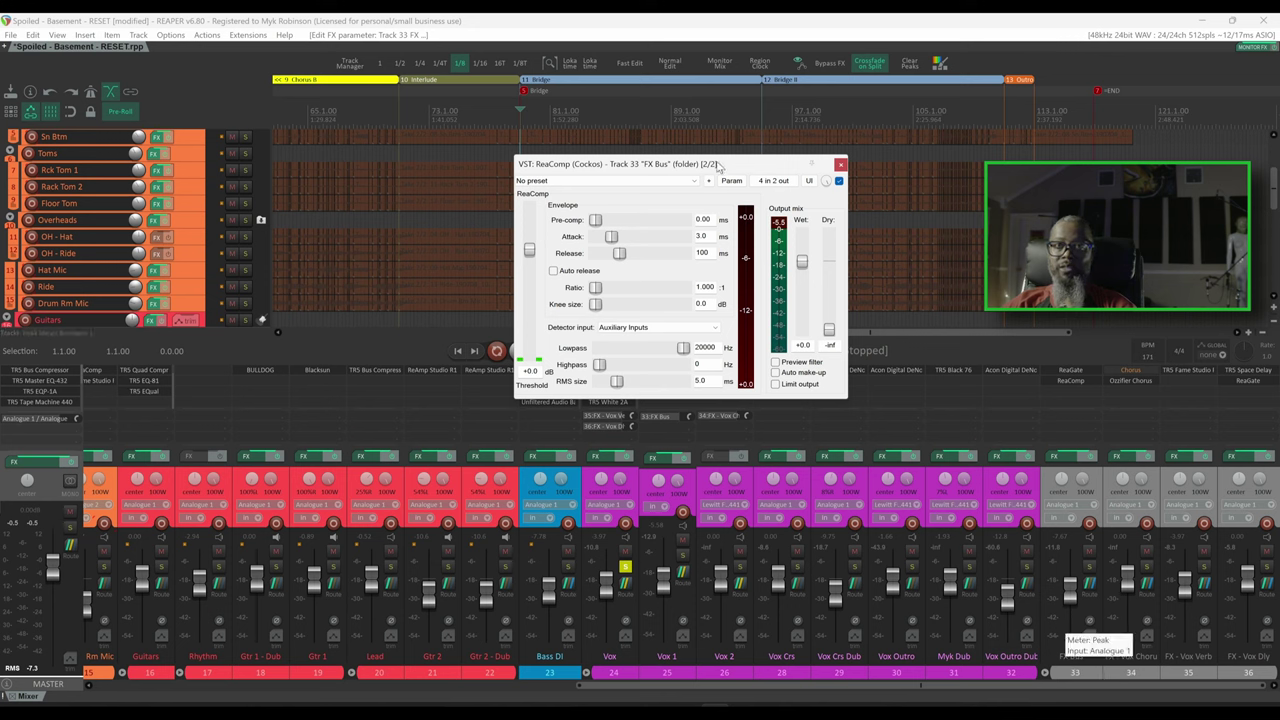
{"action": "key", "text": "space"}
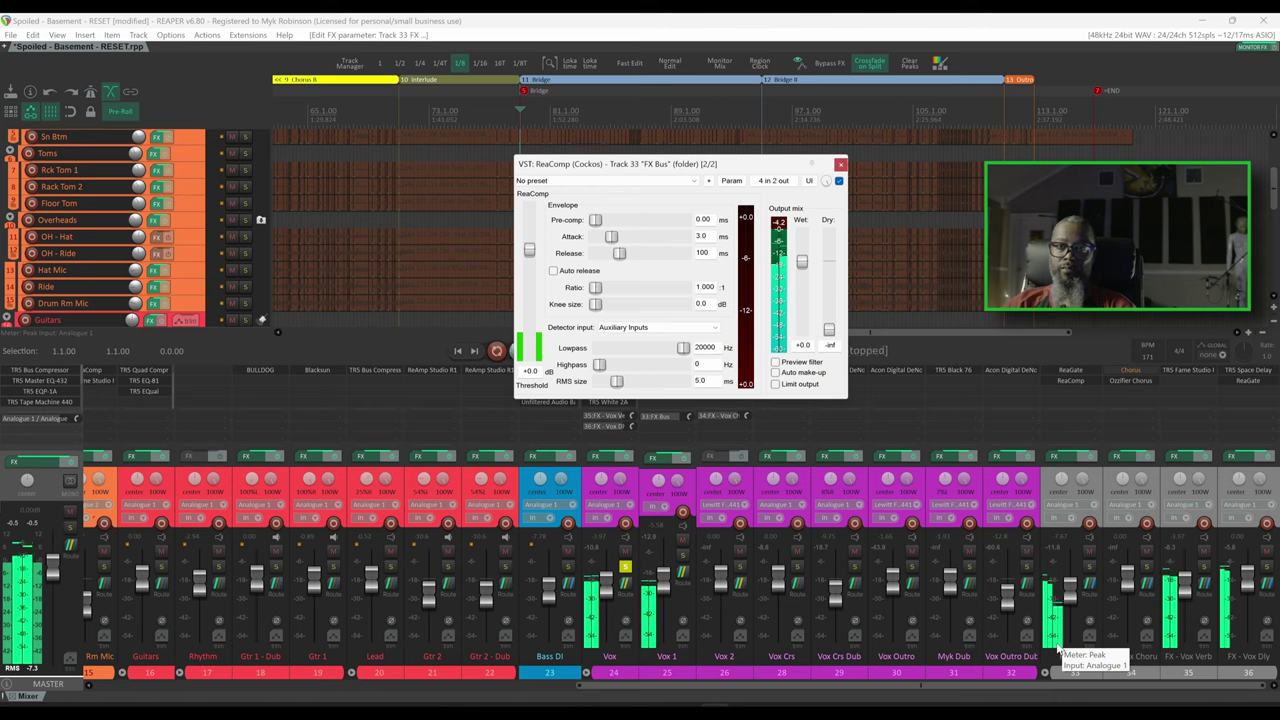
{"action": "key", "text": "space"}
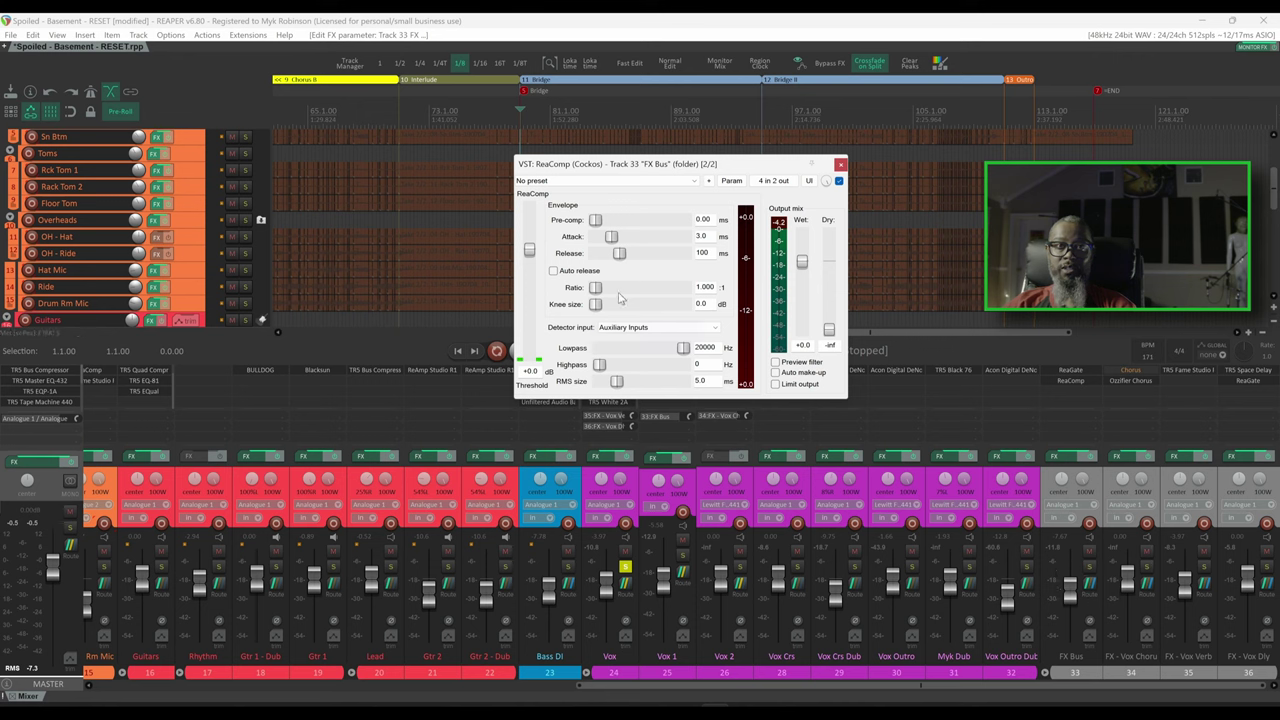
Step: Set the FX Bus ReaComp ratio to 3.53:1 and release to 44 ms
{"action": "left_click_drag", "start_coordinate": [596, 289], "coordinate": [633, 291]}
{"action": "left_click_drag", "start_coordinate": [620, 254], "coordinate": [614, 260]}
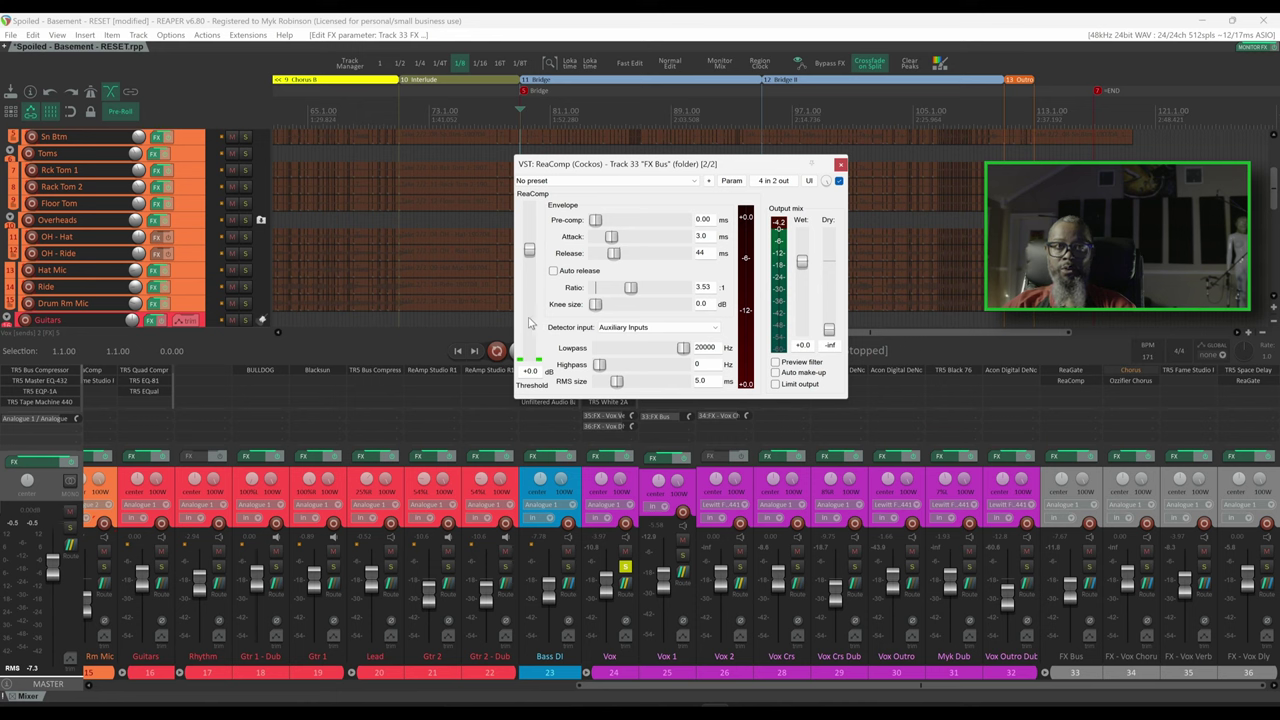
Step: Drop ReaComp's threshold to -40.6 dB while playing back, then stop playback
{"action": "key", "text": "space"}
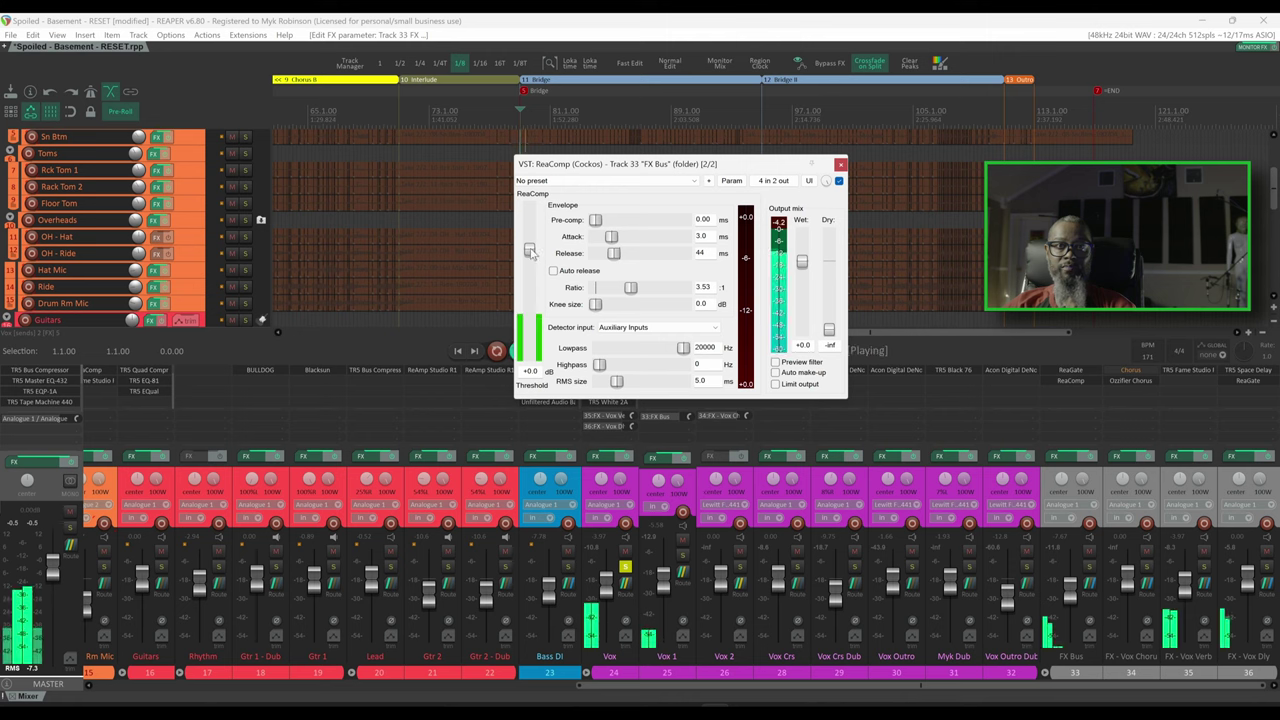
{"action": "left_click_drag", "start_coordinate": [529, 249], "coordinate": [538, 340]}
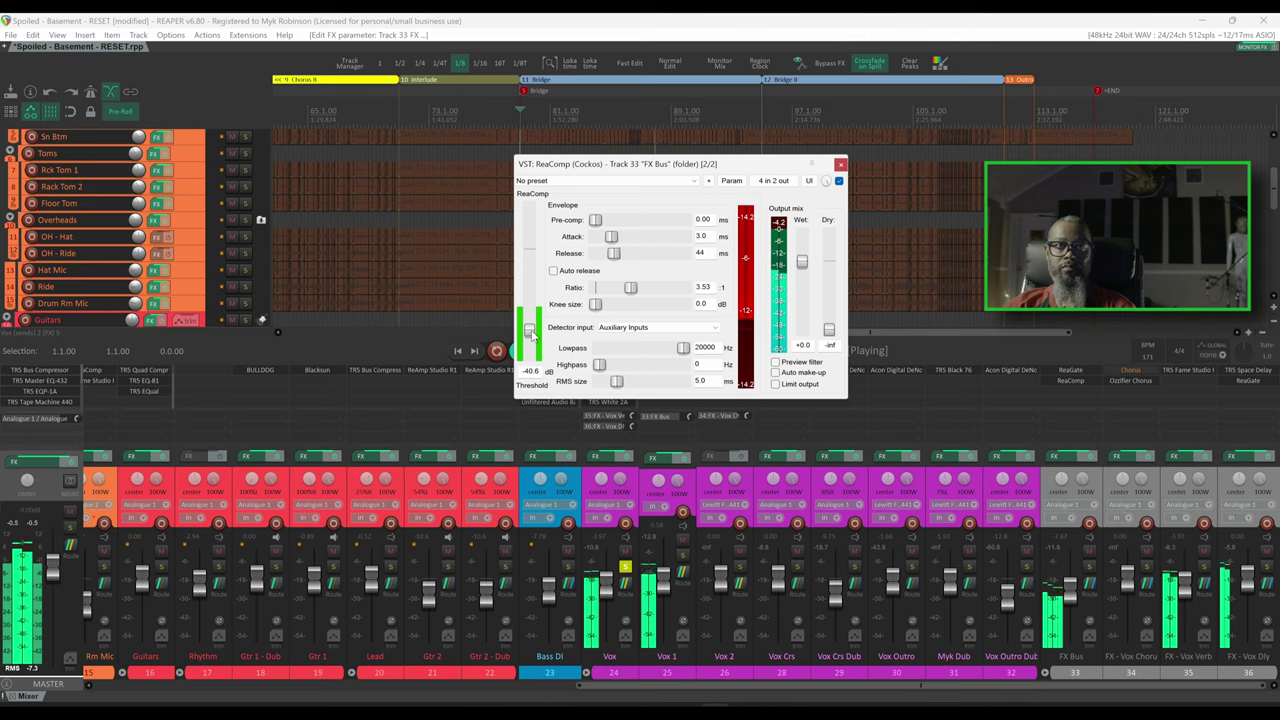
{"action": "key", "text": "space"}
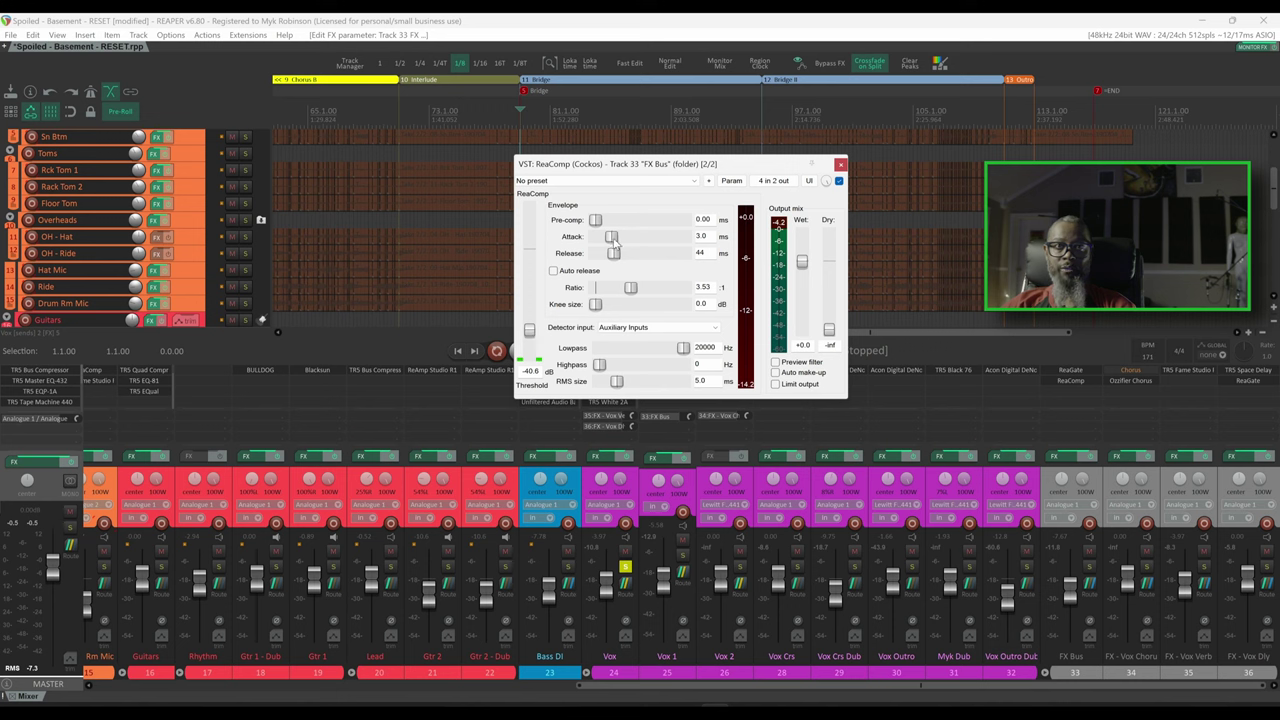
Step: Set ReaComp's attack to 17.2 ms and release to 82 ms, then resume playback
{"action": "scroll", "coordinate": [614, 241], "scroll_direction": "up", "scroll_amount": 8}
{"action": "scroll", "coordinate": [615, 257], "scroll_direction": "up", "scroll_amount": 4}
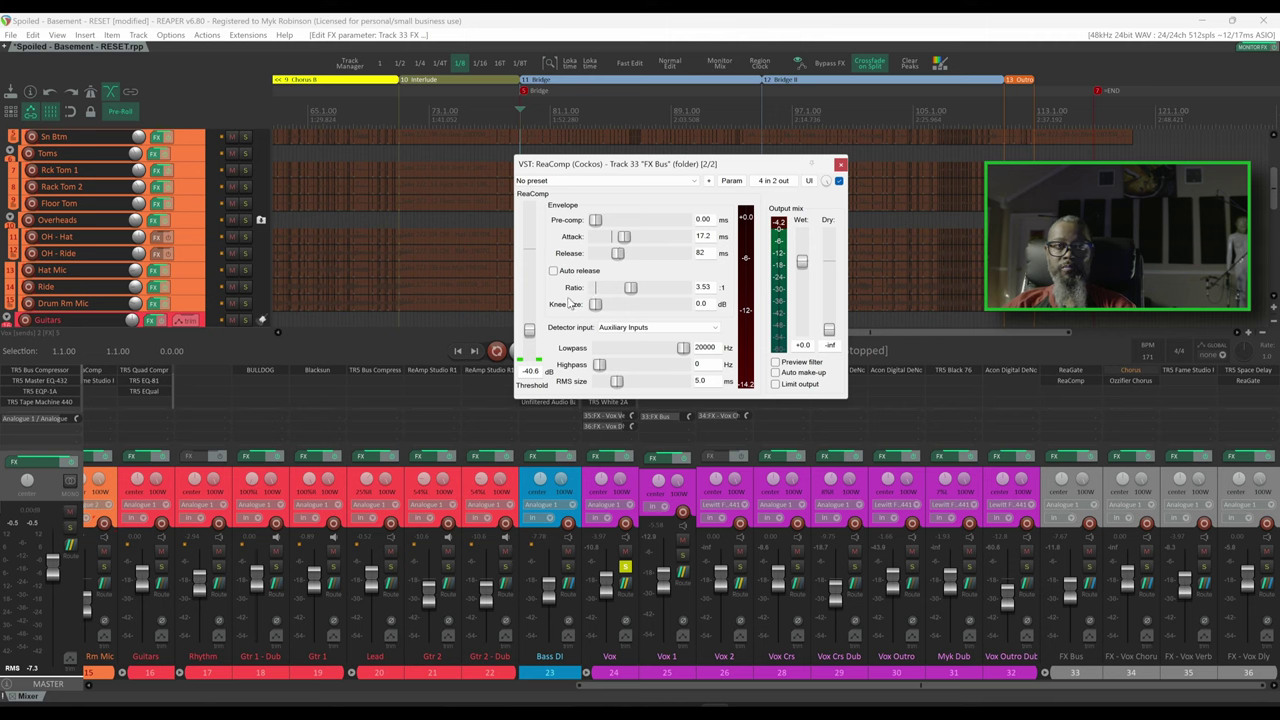
{"action": "key", "text": "space"}
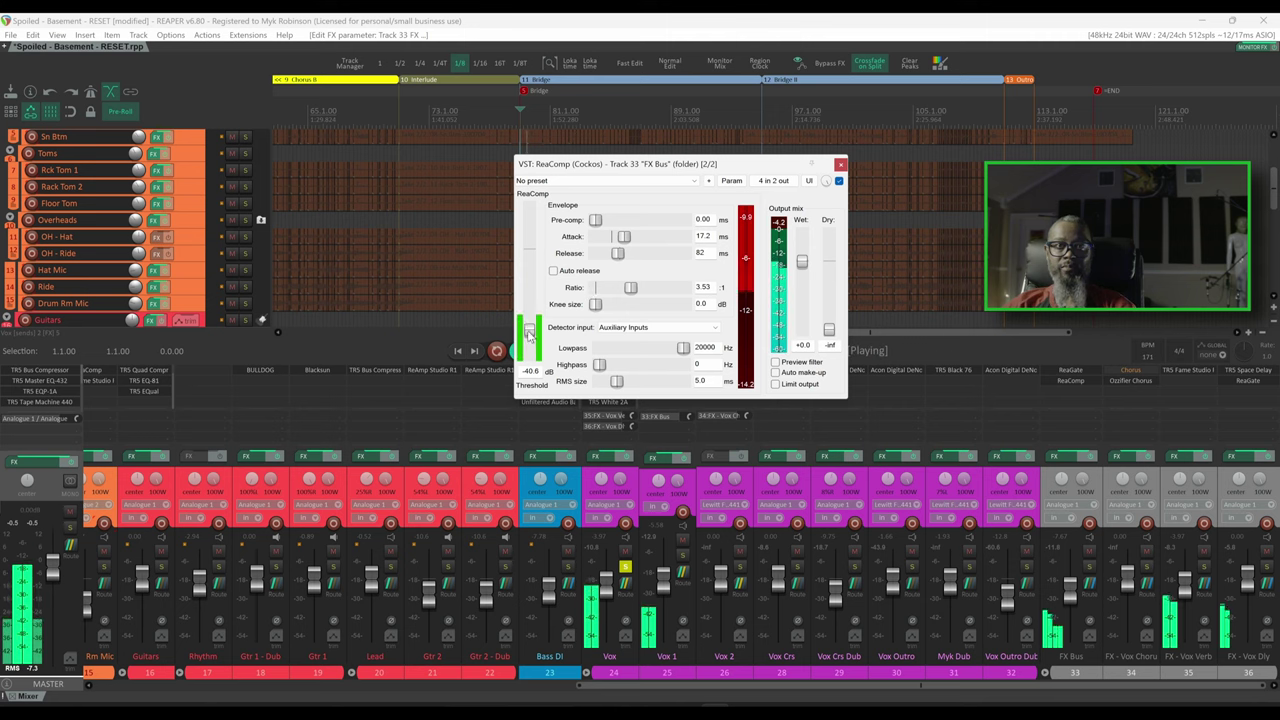
Step: Settle ReaComp's threshold at -35.8 dB and attack at 14.8 ms, then stop playback
{"action": "left_click_drag", "start_coordinate": [529, 331], "coordinate": [530, 326]}
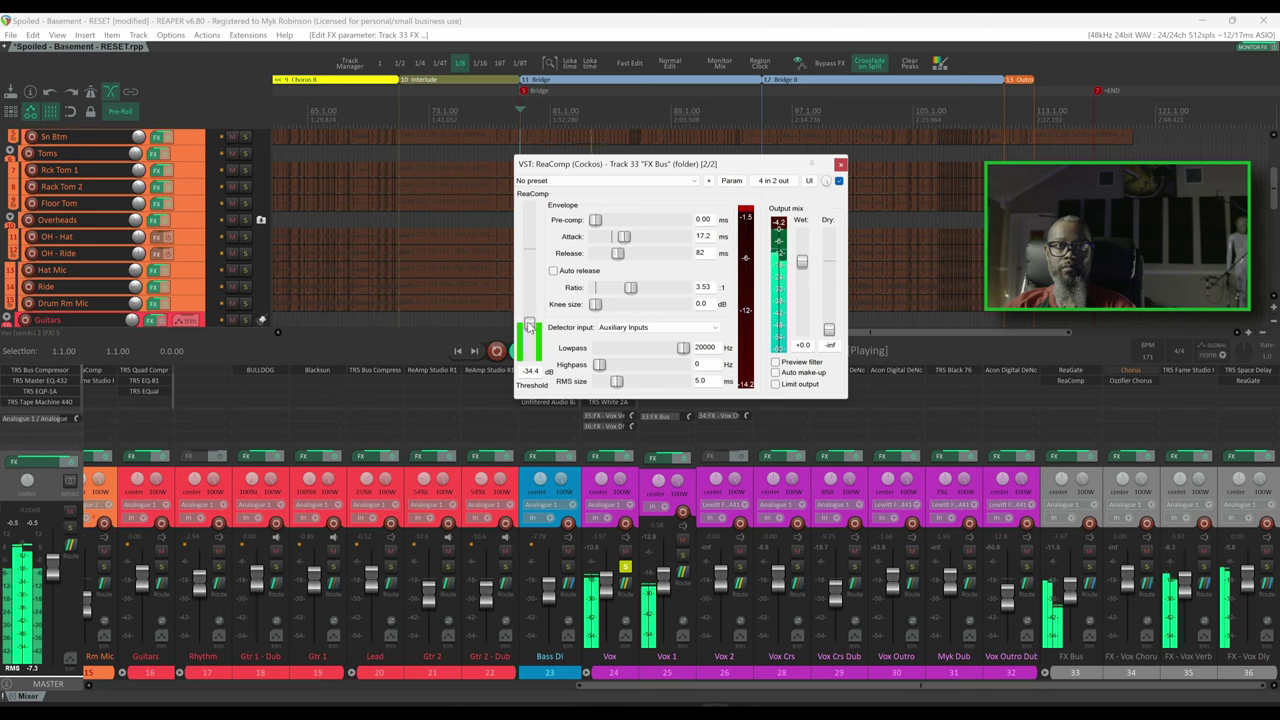
{"action": "left_click_drag", "start_coordinate": [529, 326], "coordinate": [529, 322]}
{"action": "left_click_drag", "start_coordinate": [529, 324], "coordinate": [530, 331]}
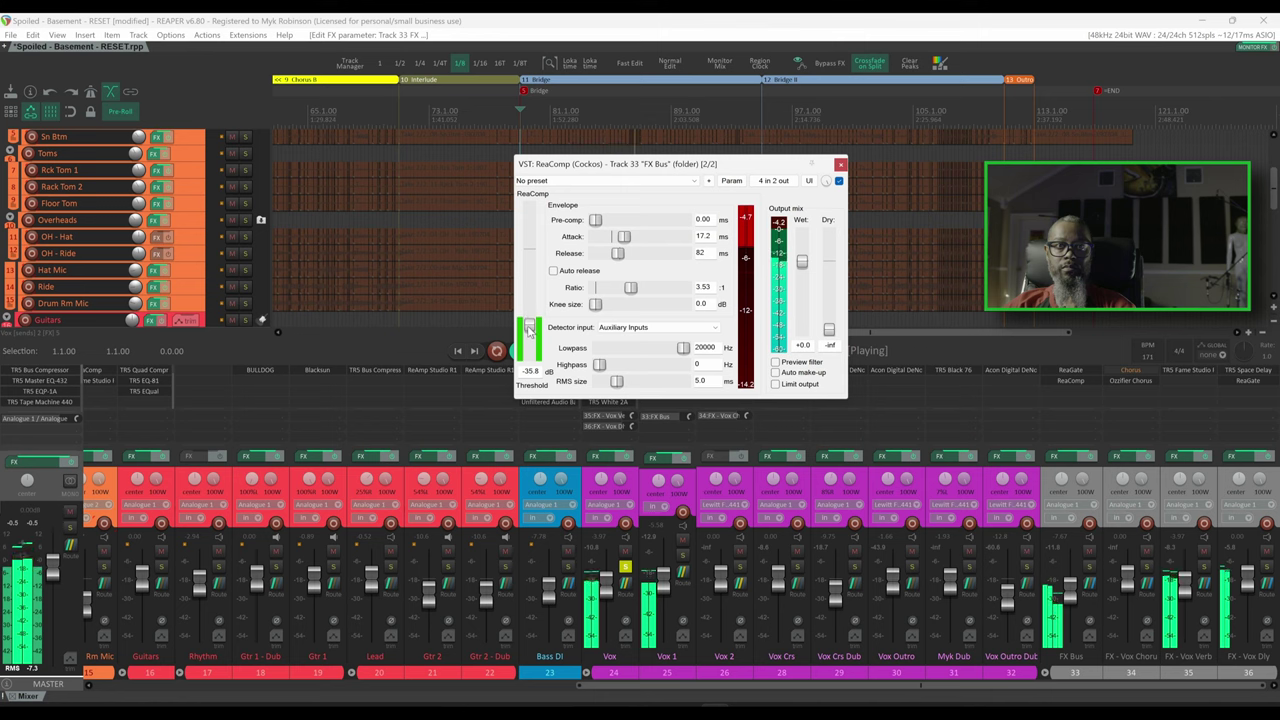
{"action": "left_click_drag", "start_coordinate": [625, 237], "coordinate": [622, 237]}
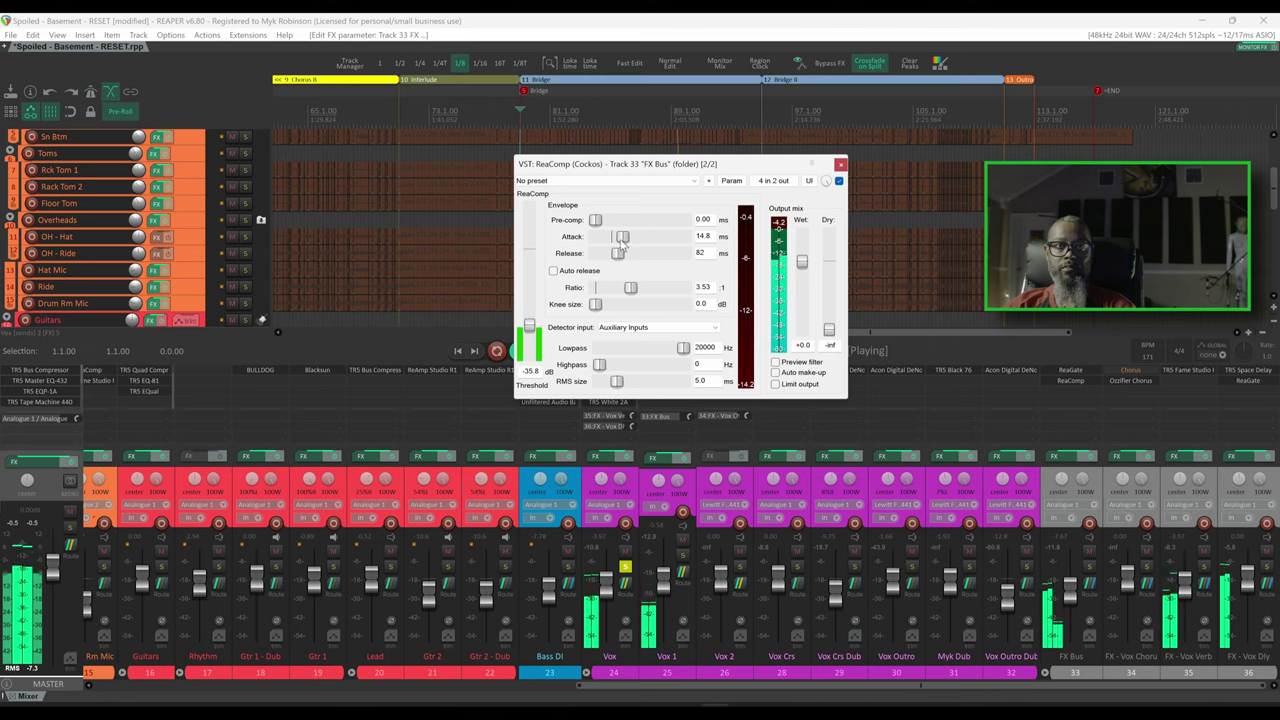
{"action": "key", "text": "space"}
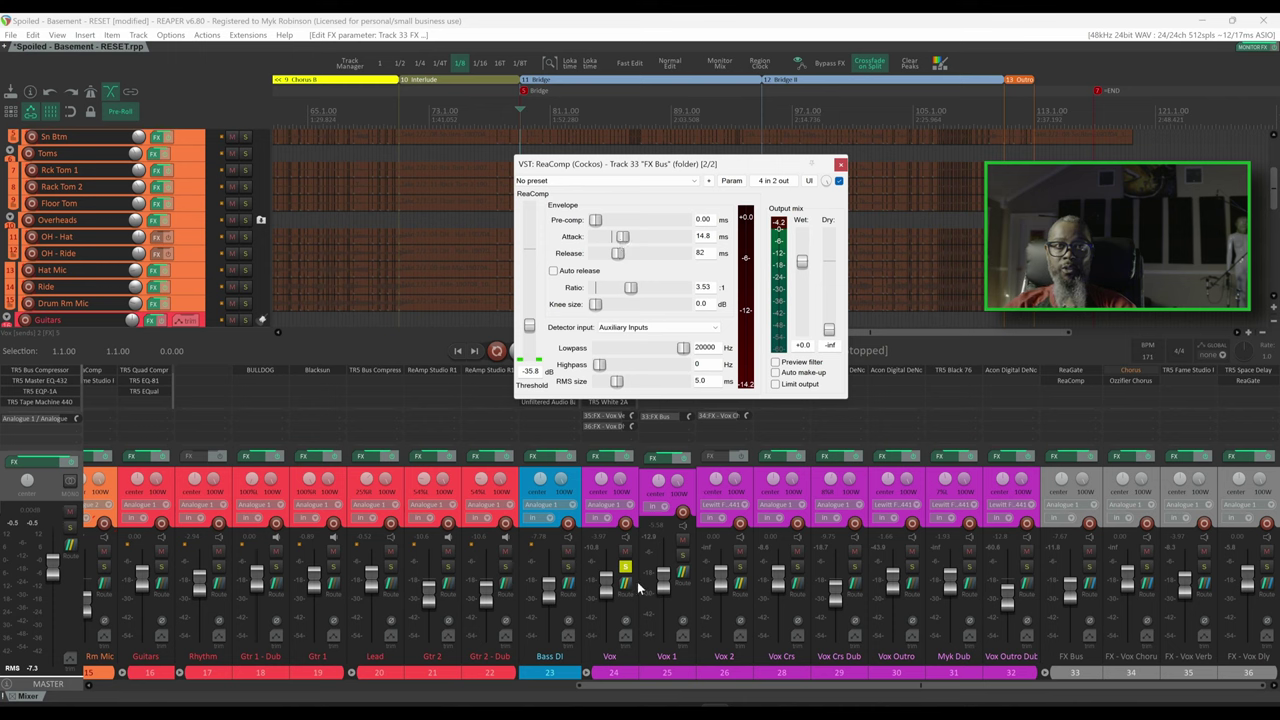
Step: Unsolo the Vox track and play the full mix to hear the ducked vocal effects
{"action": "left_click", "coordinate": [625, 568]}
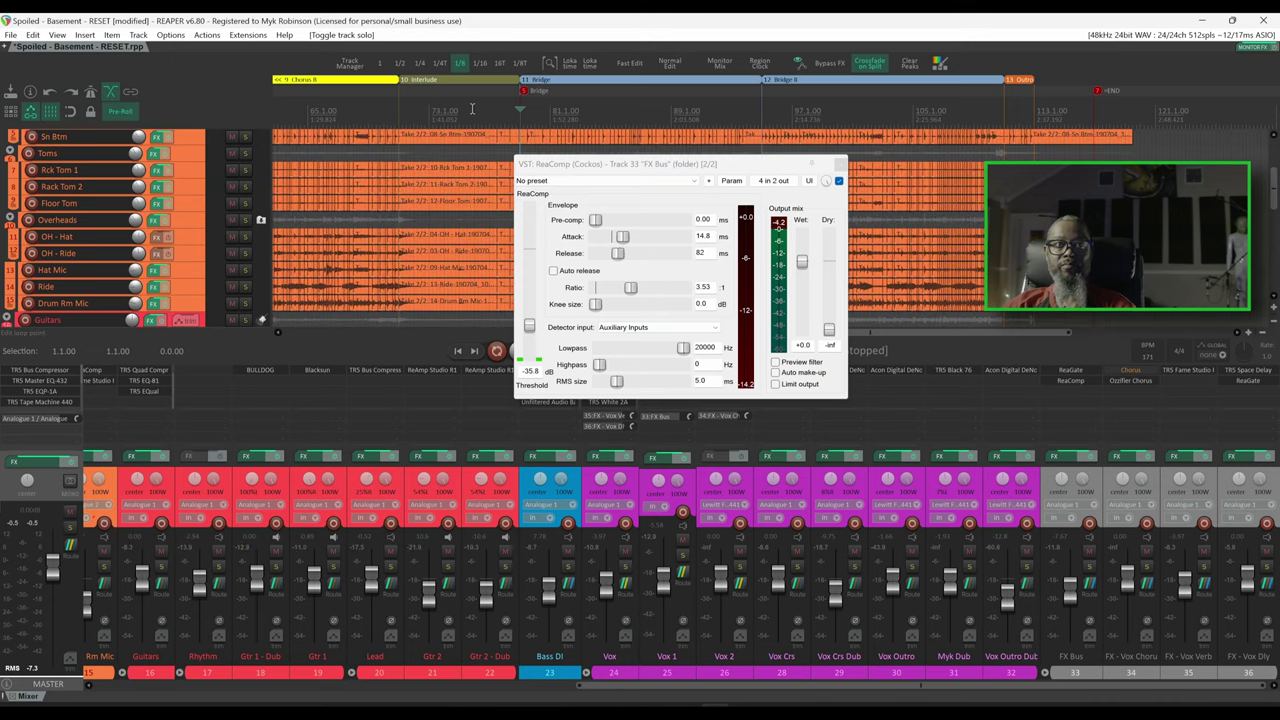
{"action": "key", "text": "space"}
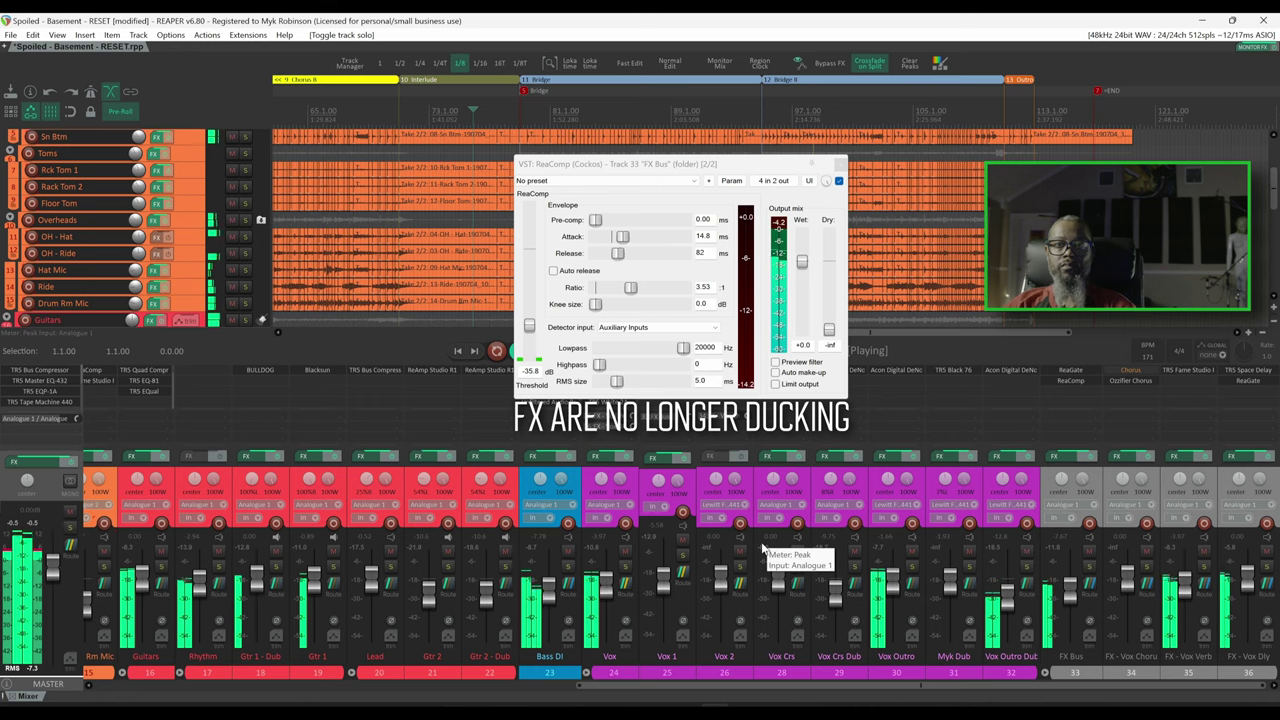
{"action": "mouse_move", "coordinate": [1070, 595]}
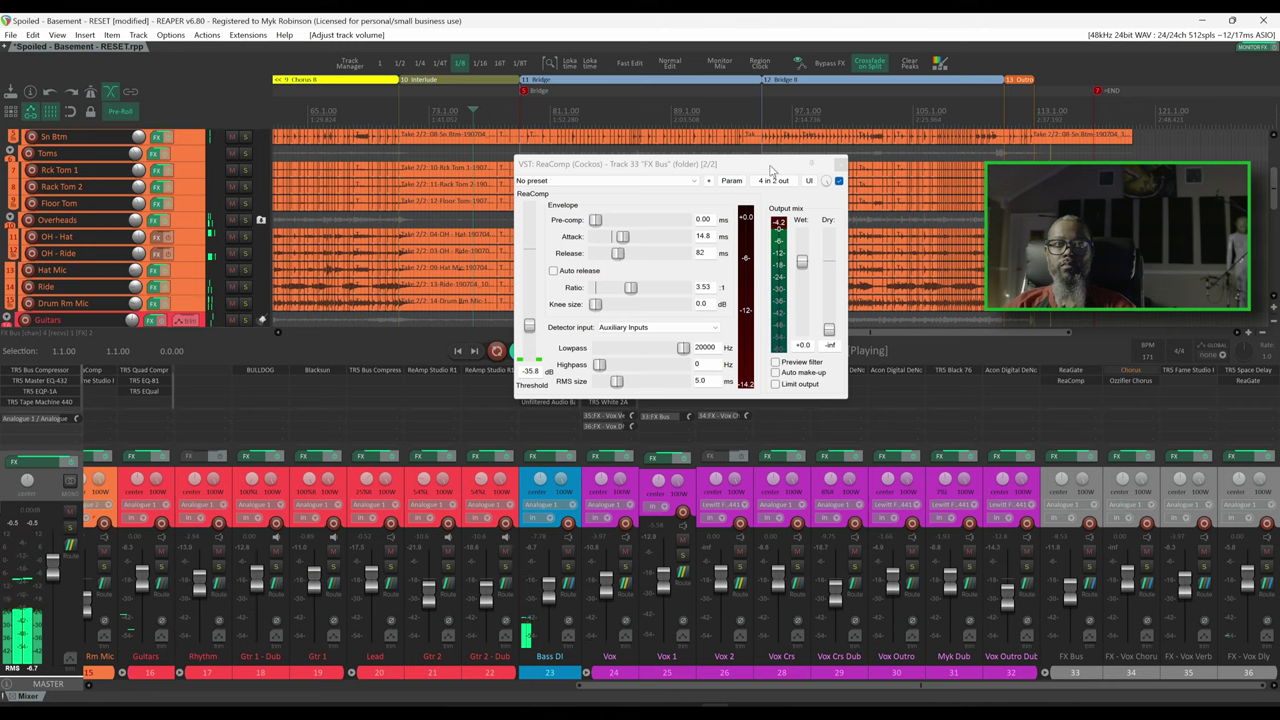
Step: Stop playback, keeping ReaComp at -35.8 dB threshold, 3.53:1 ratio, 14.8 ms attack
{"action": "key", "text": "space"}
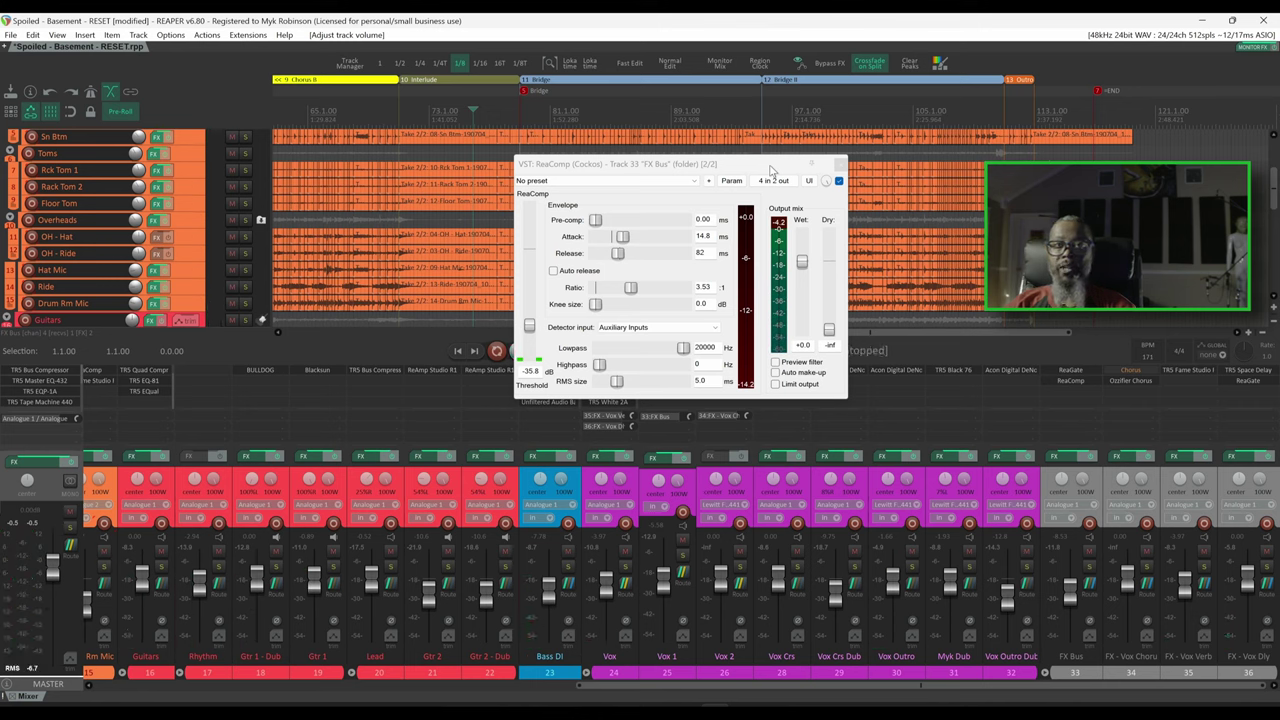